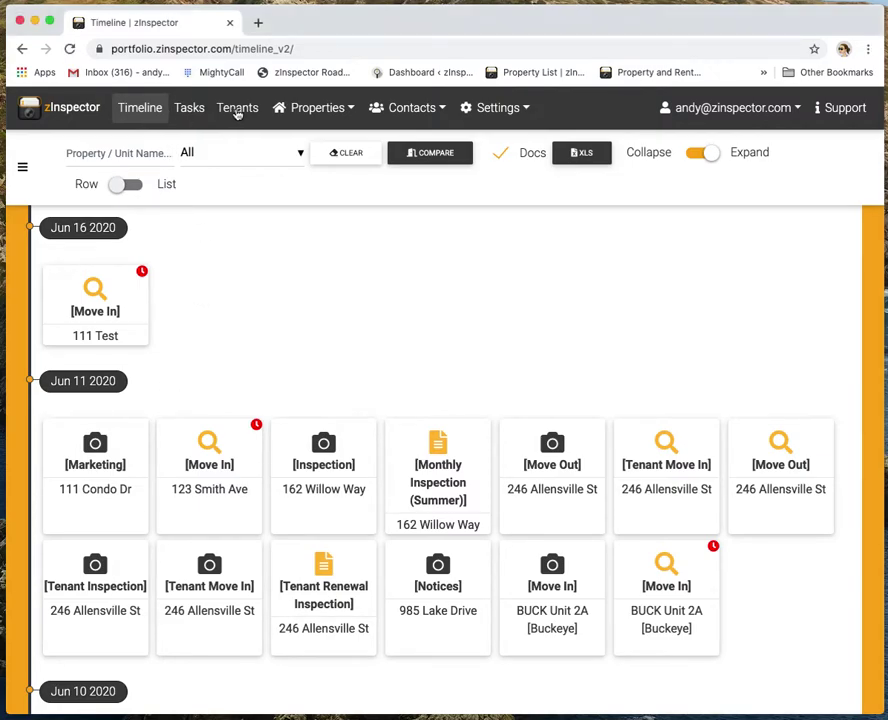
Open the Tenants page listing the 44 active leases
left_click(236, 112)
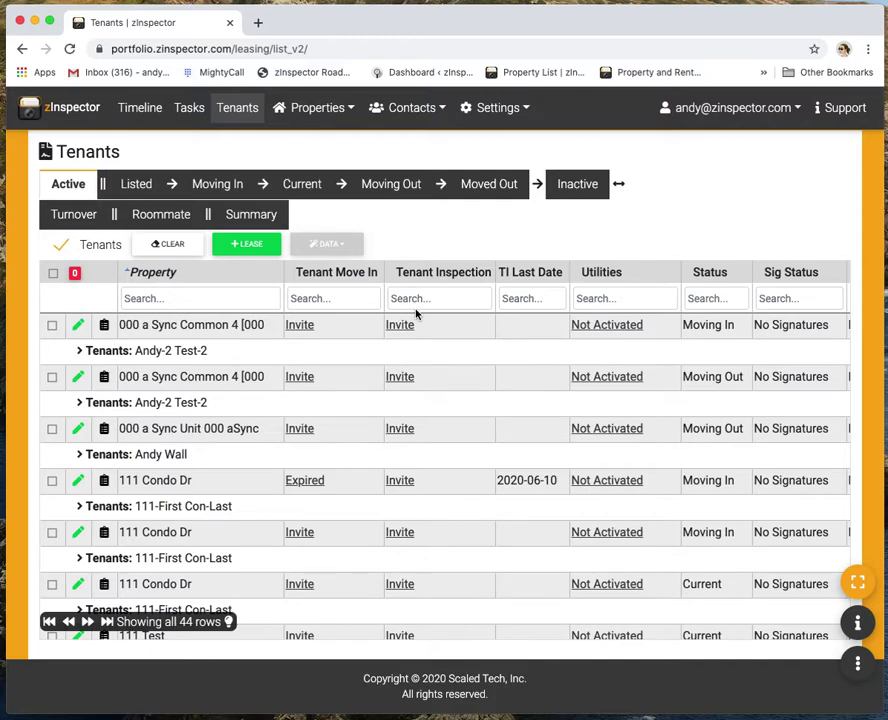
left_click(198, 299)
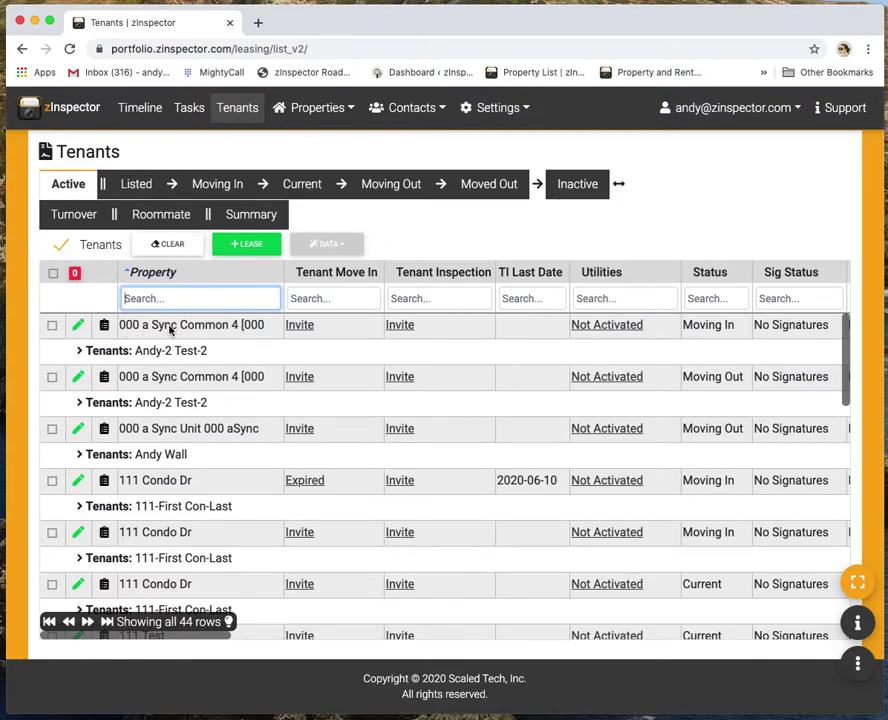
left_click_drag(214, 643, 346, 638)
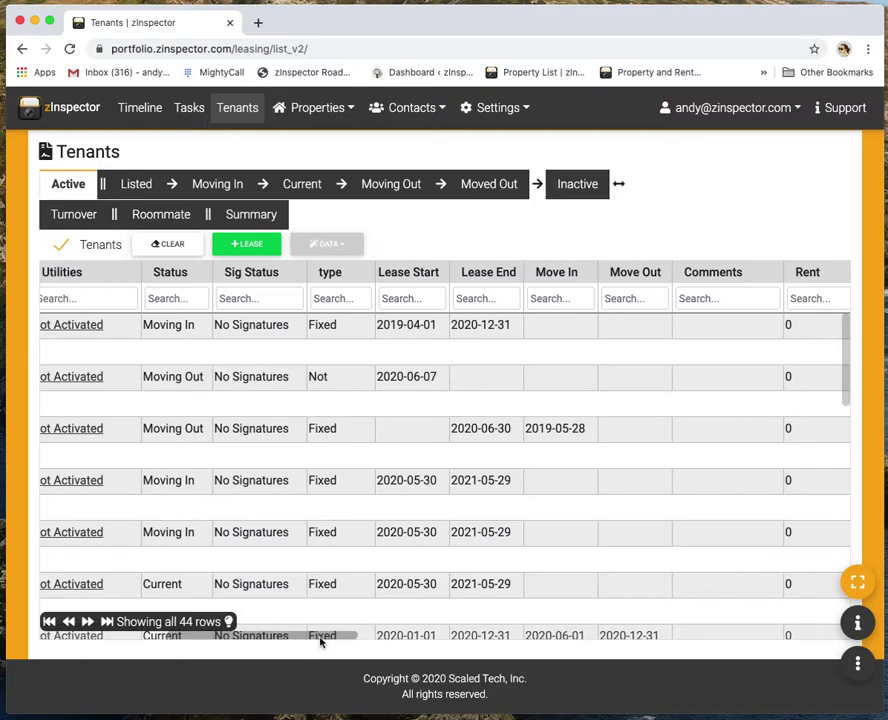
left_click_drag(320, 641, 172, 631)
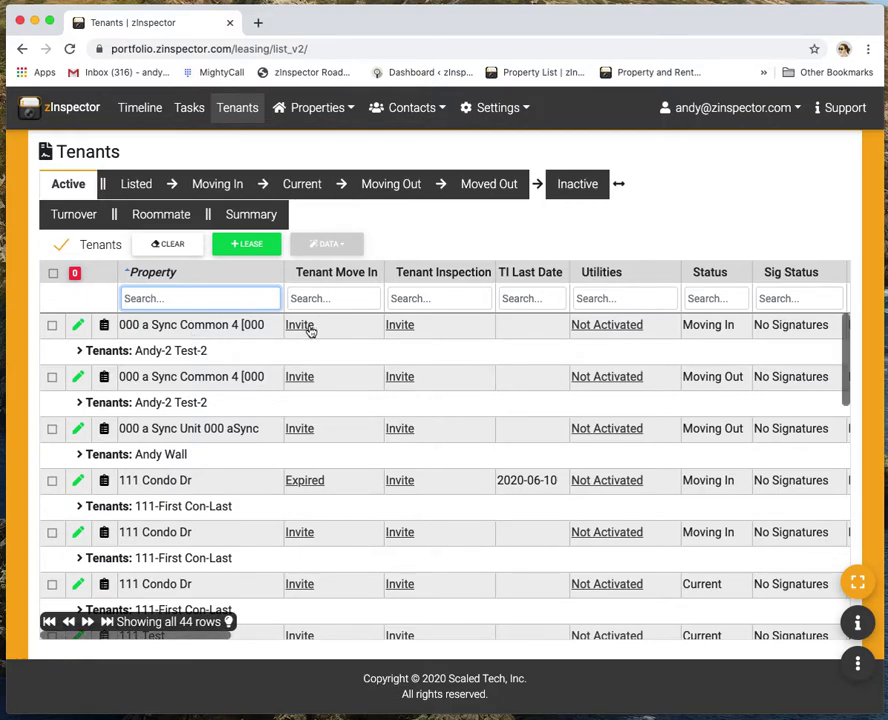
left_click_drag(224, 634, 301, 651)
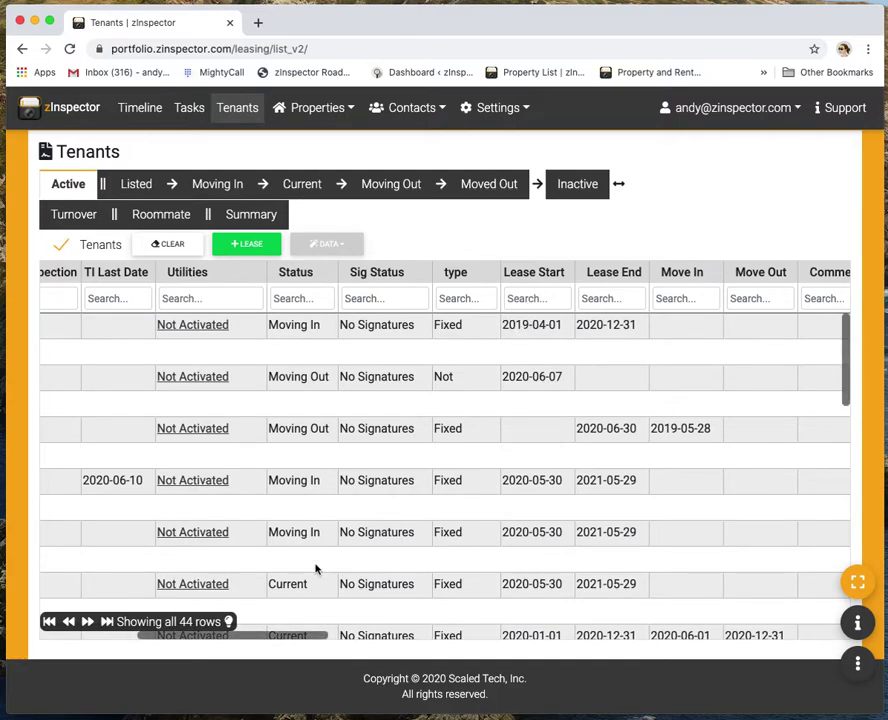
left_click_drag(284, 637, 160, 630)
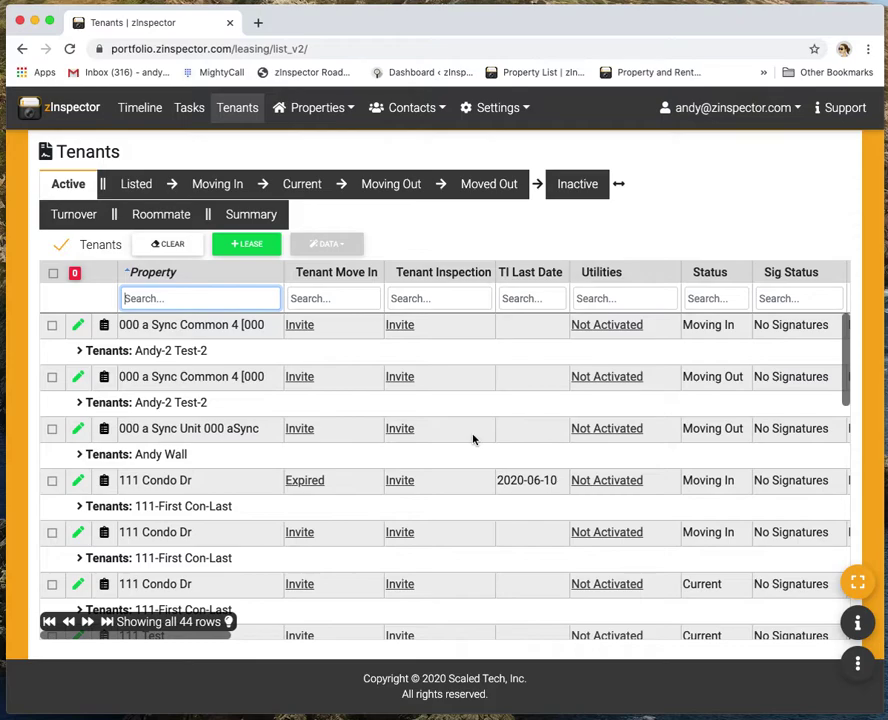
Review the 116 inactive tenants, then go to Settings > Accounting Integration for Rent Manager
left_click(576, 185)
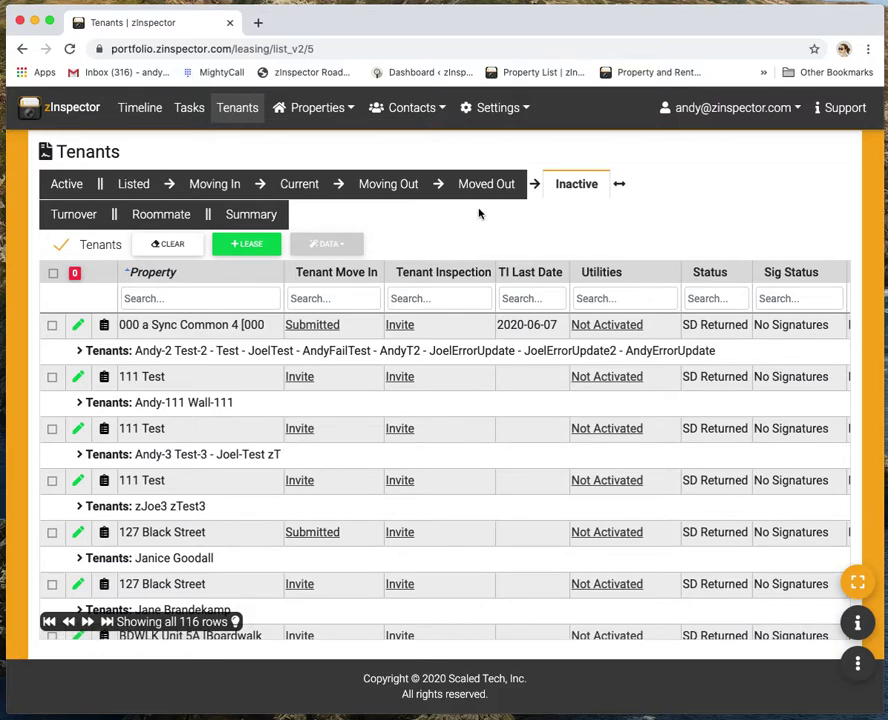
left_click(499, 109)
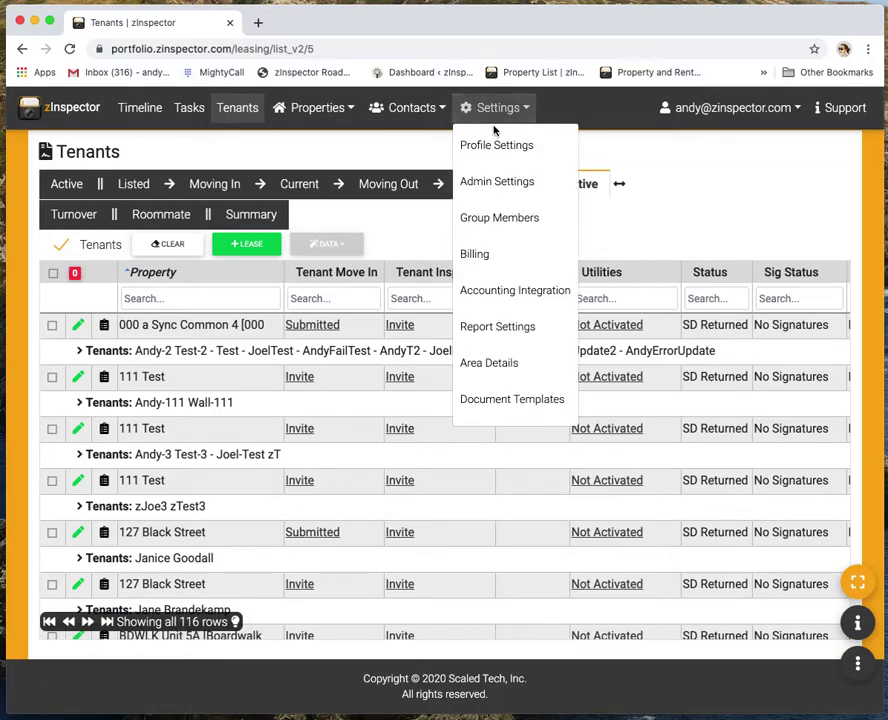
left_click(498, 290)
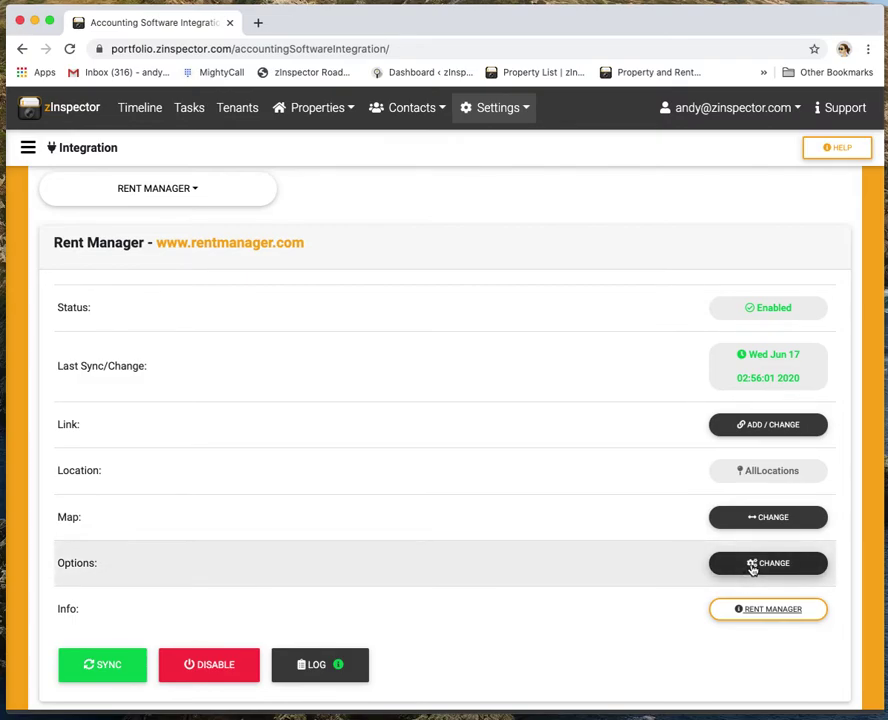
Show the Tenants settings in the Options - Rent Manager dialog
left_click(752, 566)
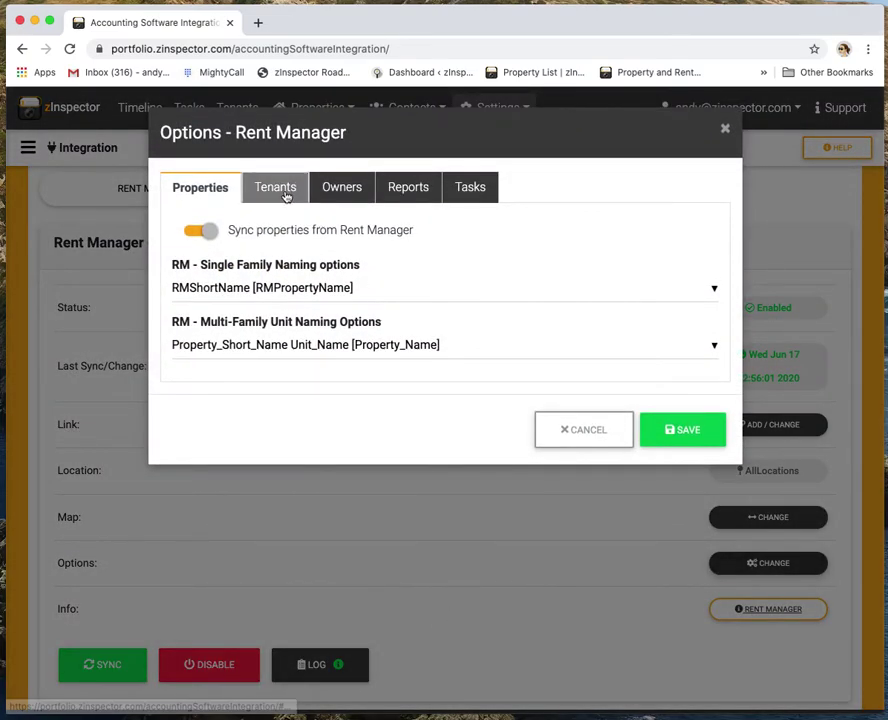
left_click(285, 194)
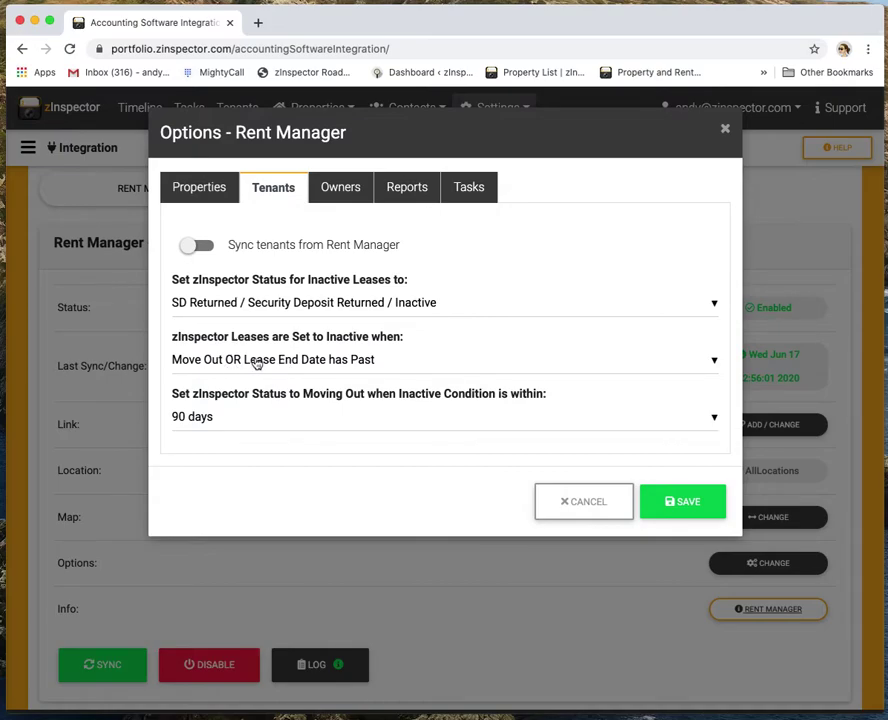
Set leases to go inactive when 'Move Out Date has past' and review the 90-day moving-out window
left_click(257, 362)
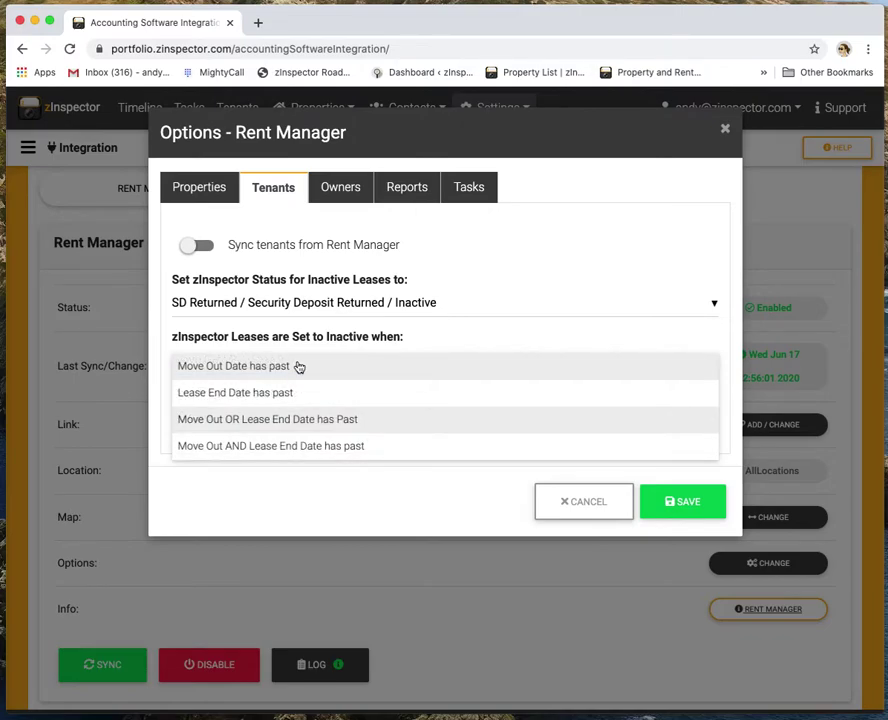
left_click(254, 368)
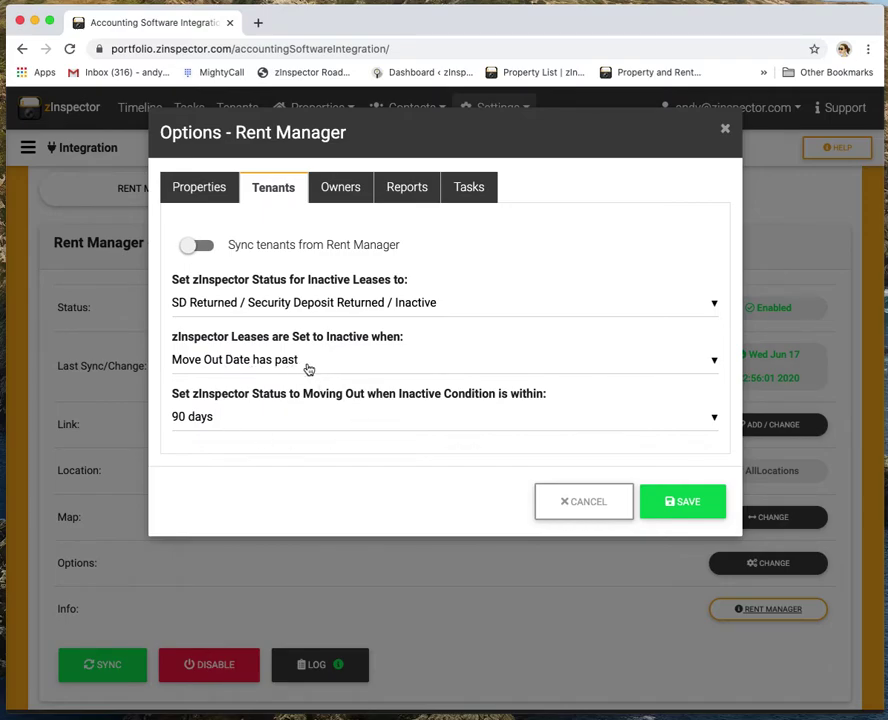
left_click(262, 419)
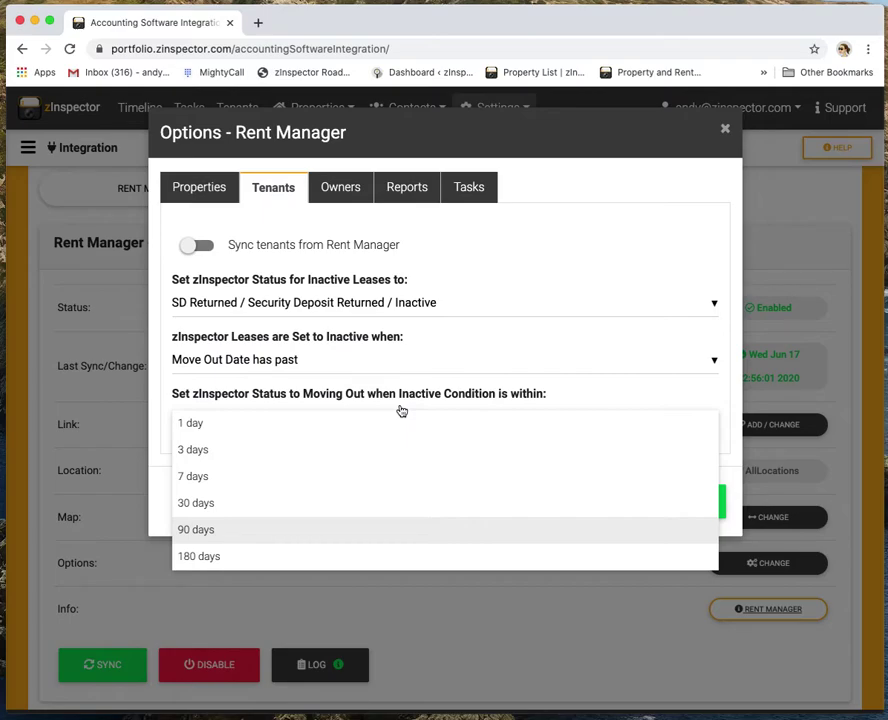
Keep the 90-day window and cancel the Rent Manager options dialog
left_click(169, 507)
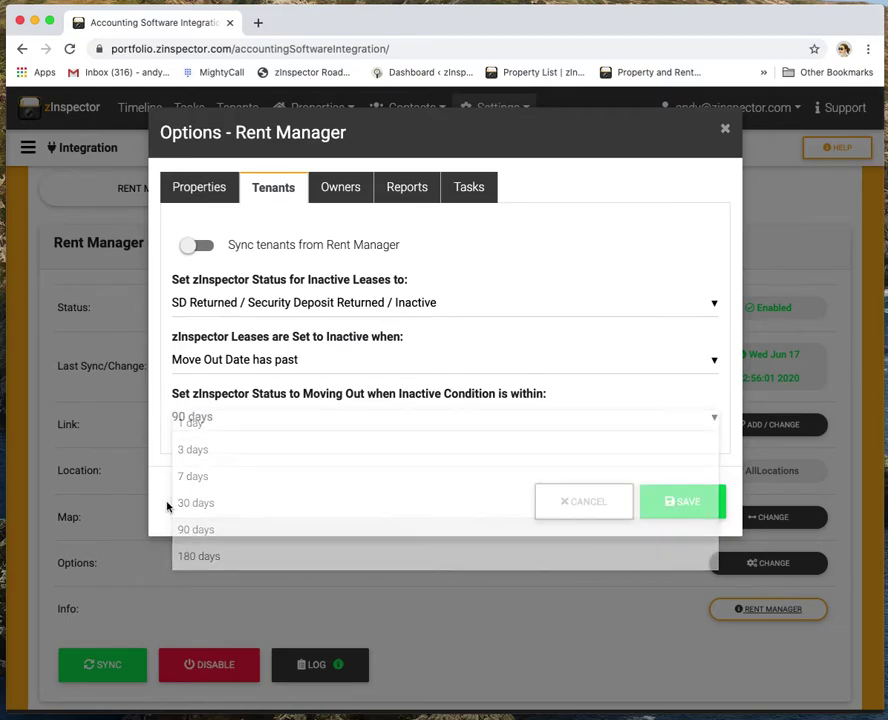
left_click(626, 513)
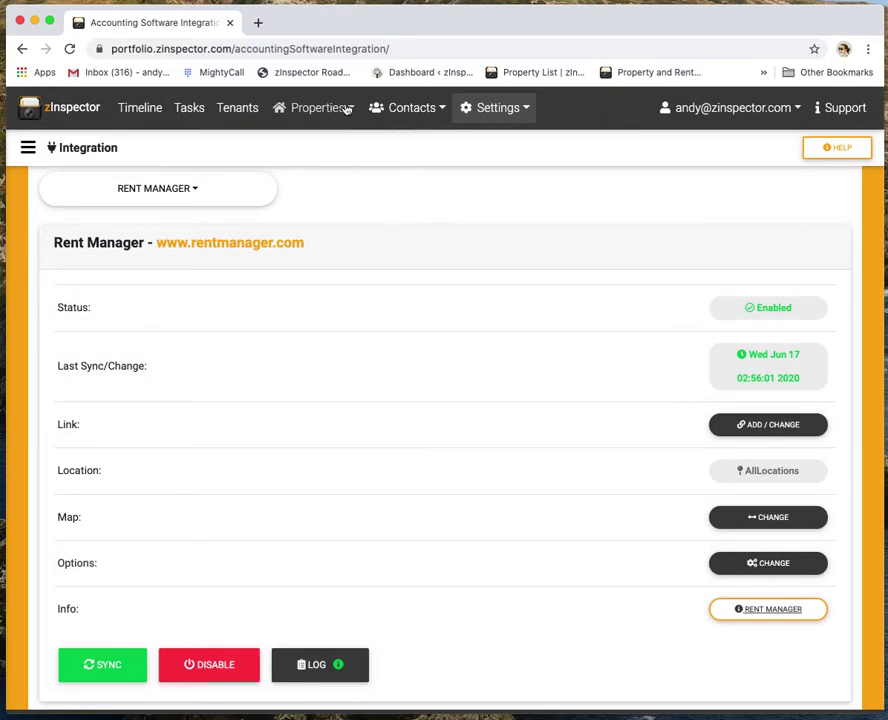
left_click(346, 110)
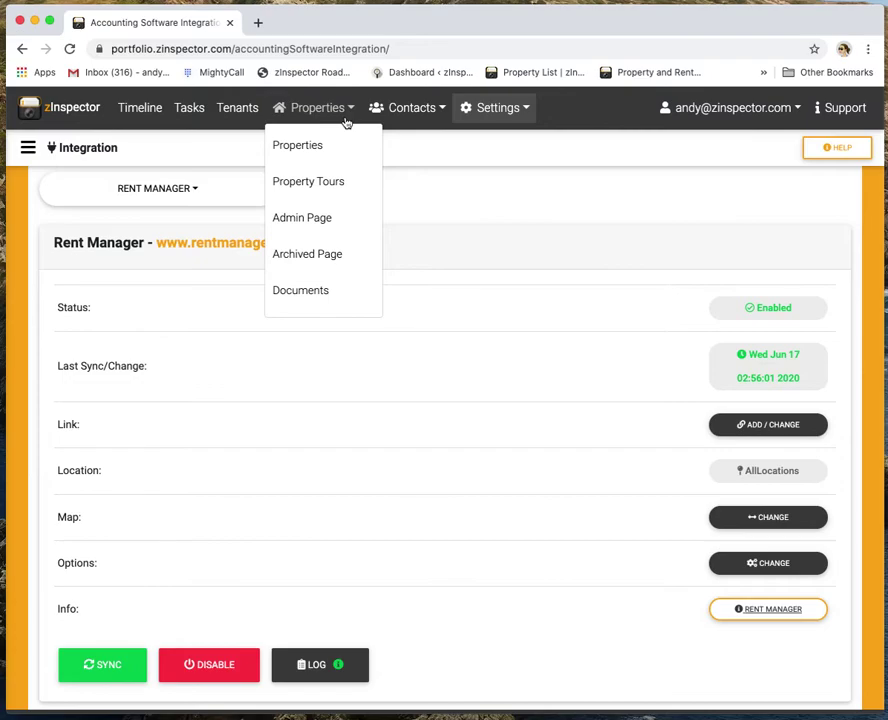
left_click(332, 220)
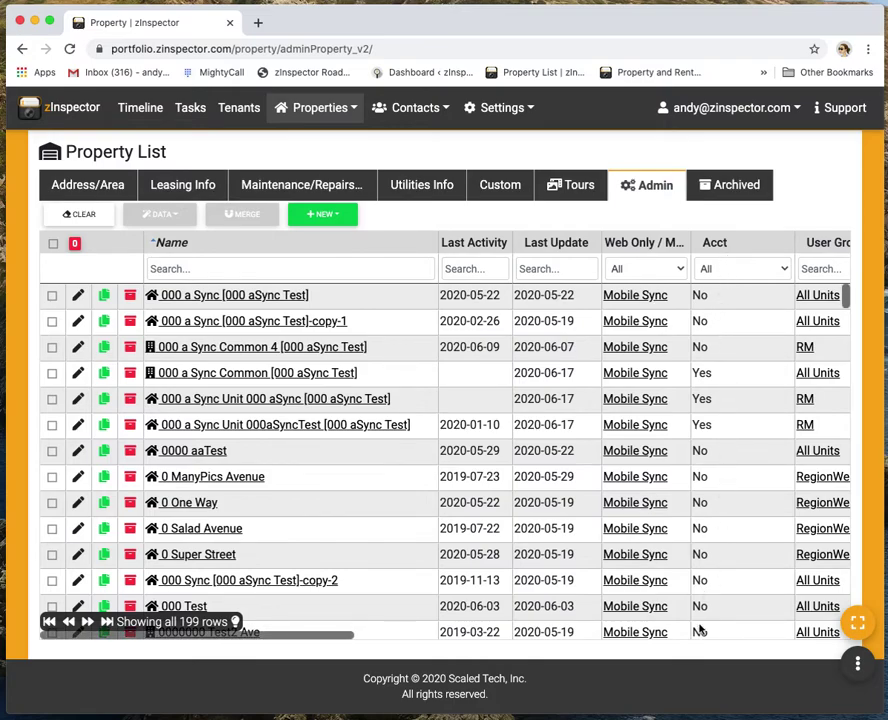
left_click(736, 272)
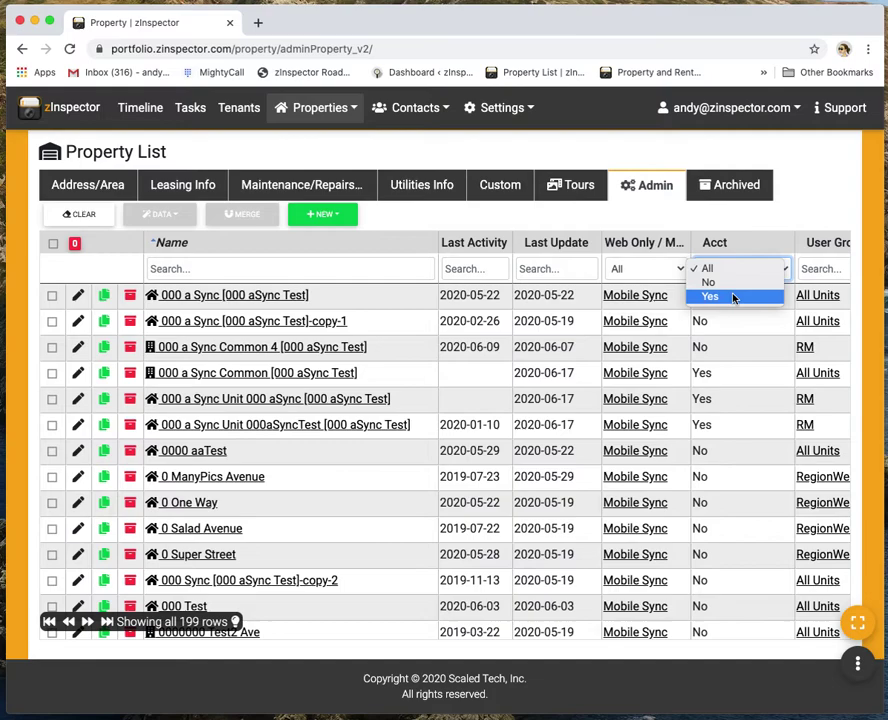
left_click(751, 222)
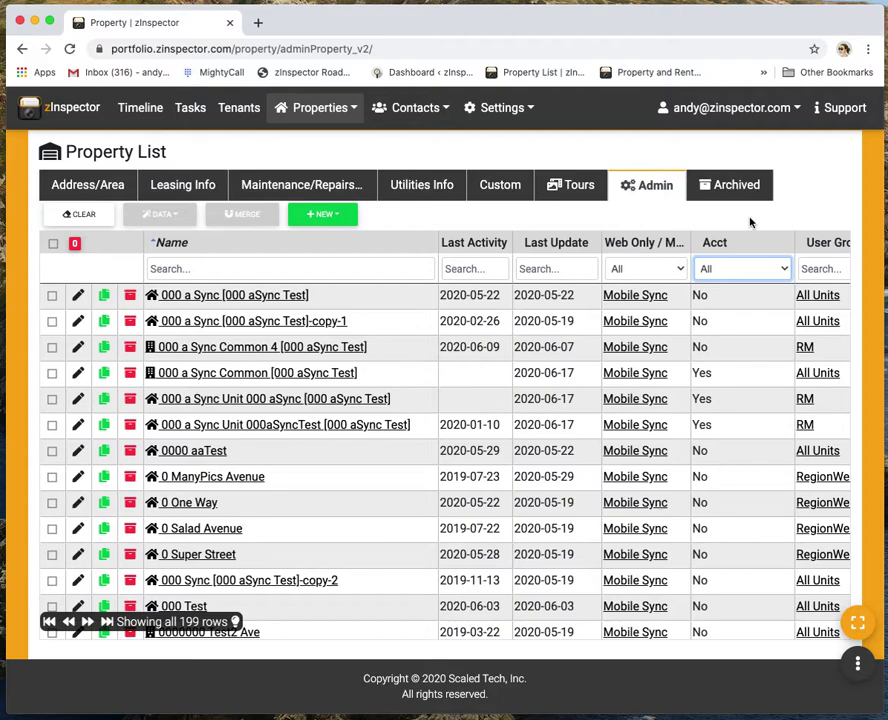
left_click(739, 268)
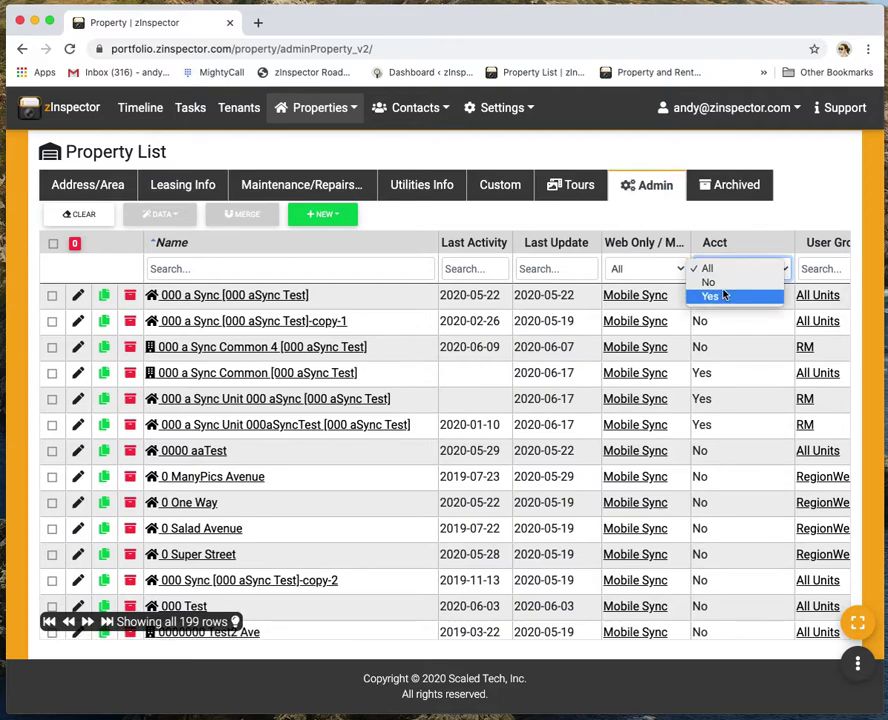
left_click(729, 220)
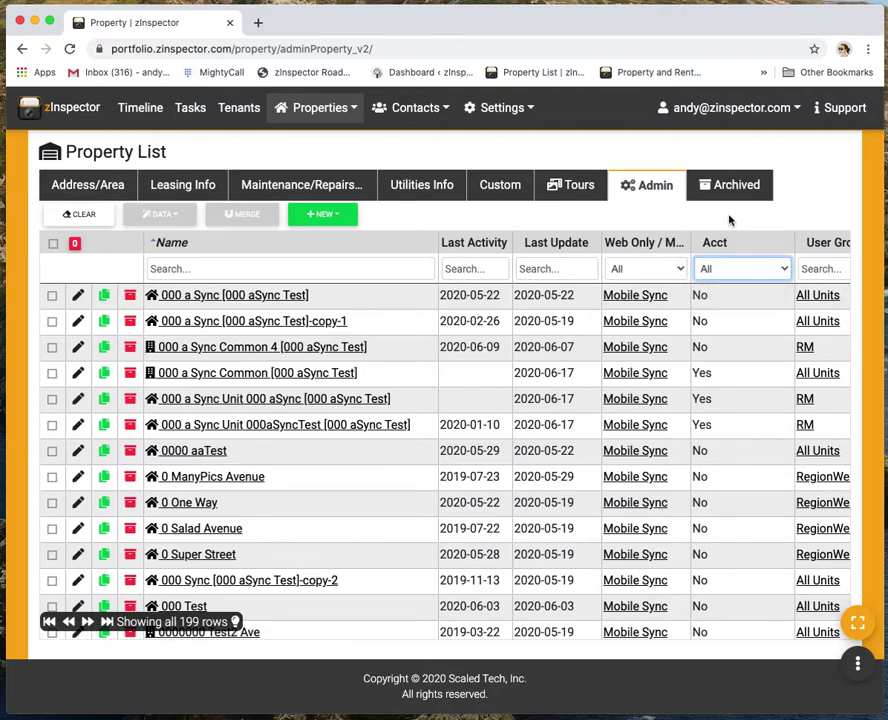
Filter the property list by Acct value No, leaving 23 properties
left_click(726, 272)
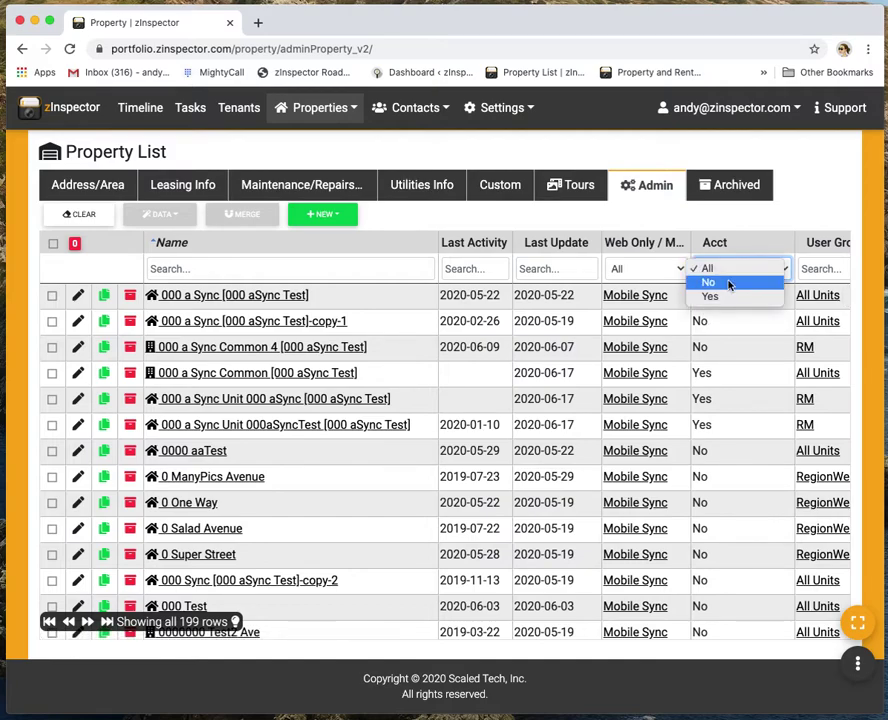
key("Escape")
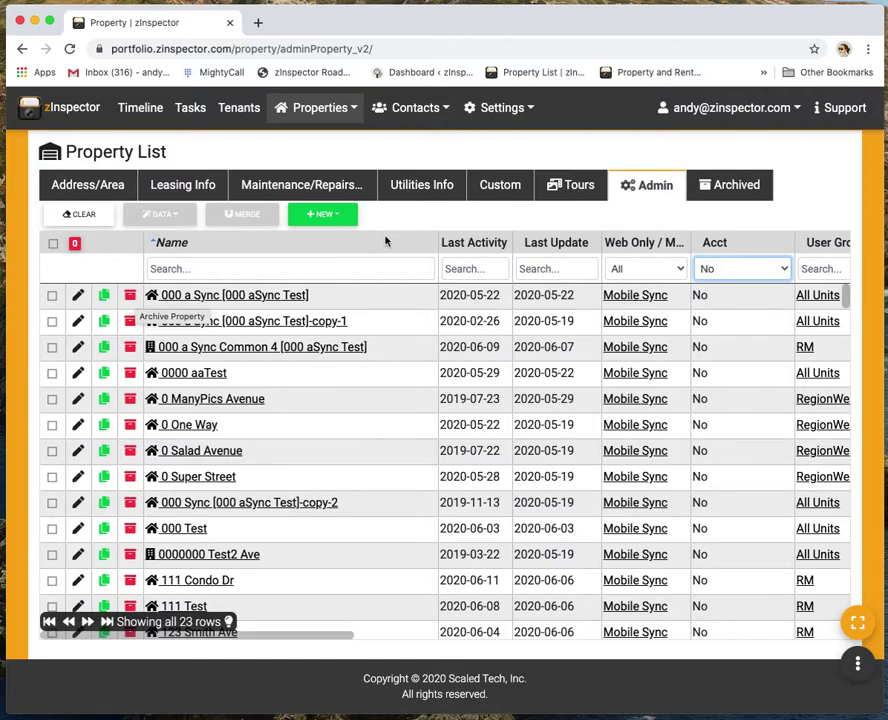
Go to Settings > Accounting Integration and review the Rent Manager sync log, then close it
left_click(510, 114)
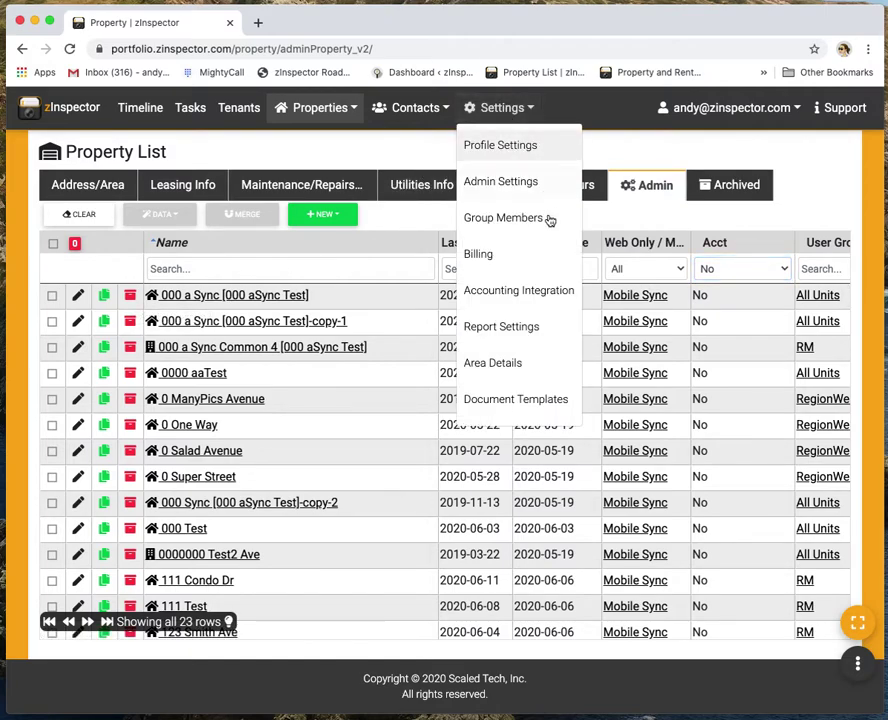
left_click(540, 292)
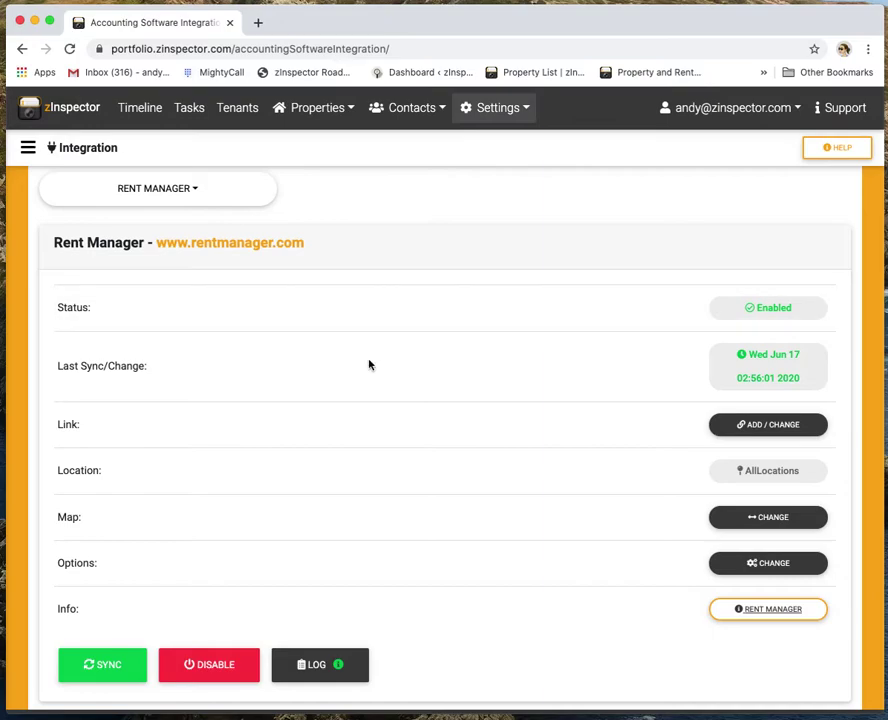
left_click(338, 667)
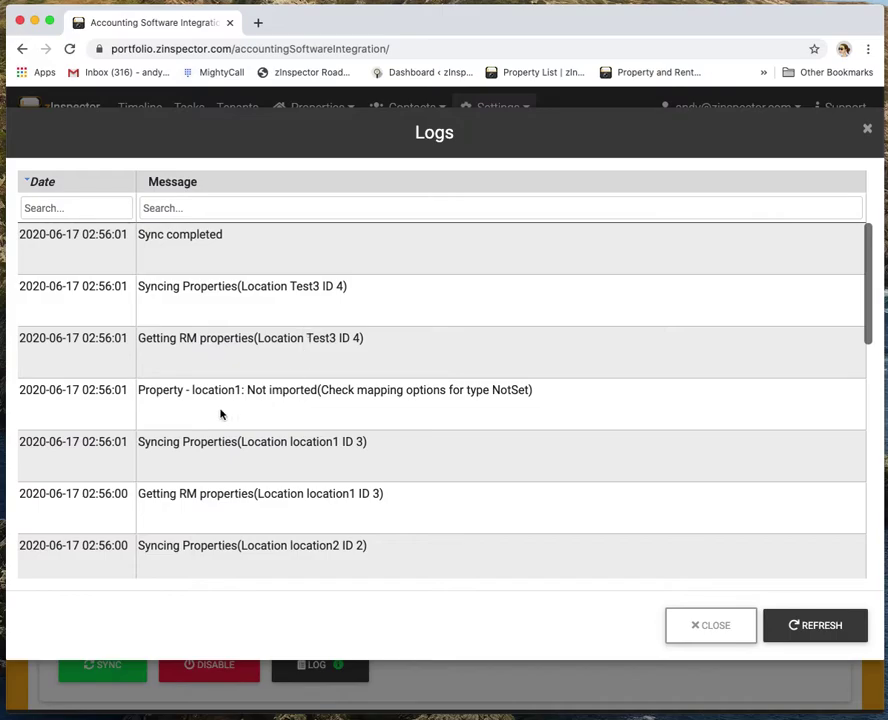
left_click(690, 630)
Check the property-type mapping and sync log again, then reopen the mapping at its bottom rows
left_click(759, 529)
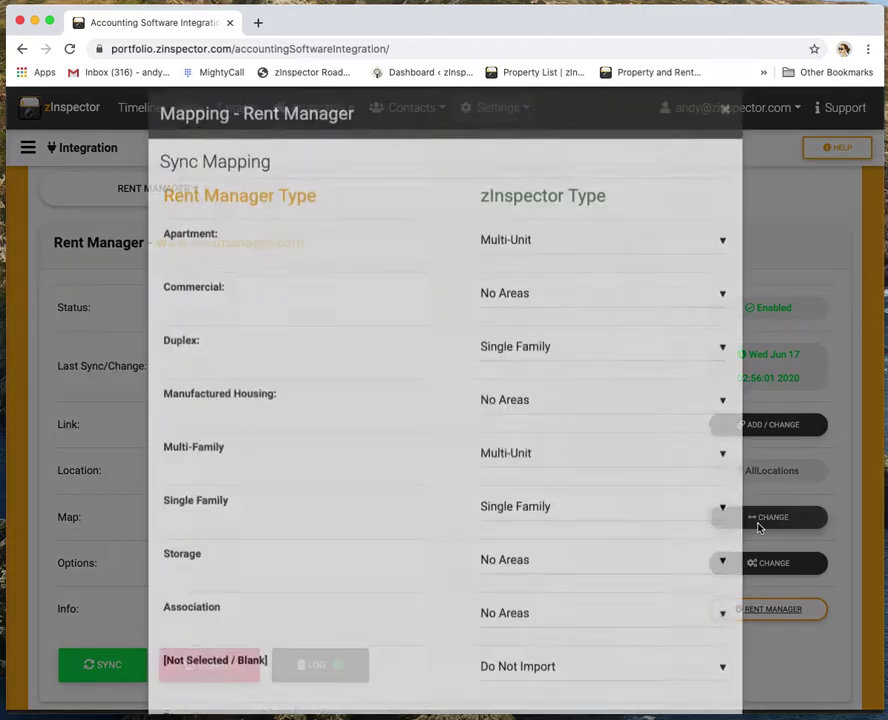
scroll(525, 537, "down", 3)
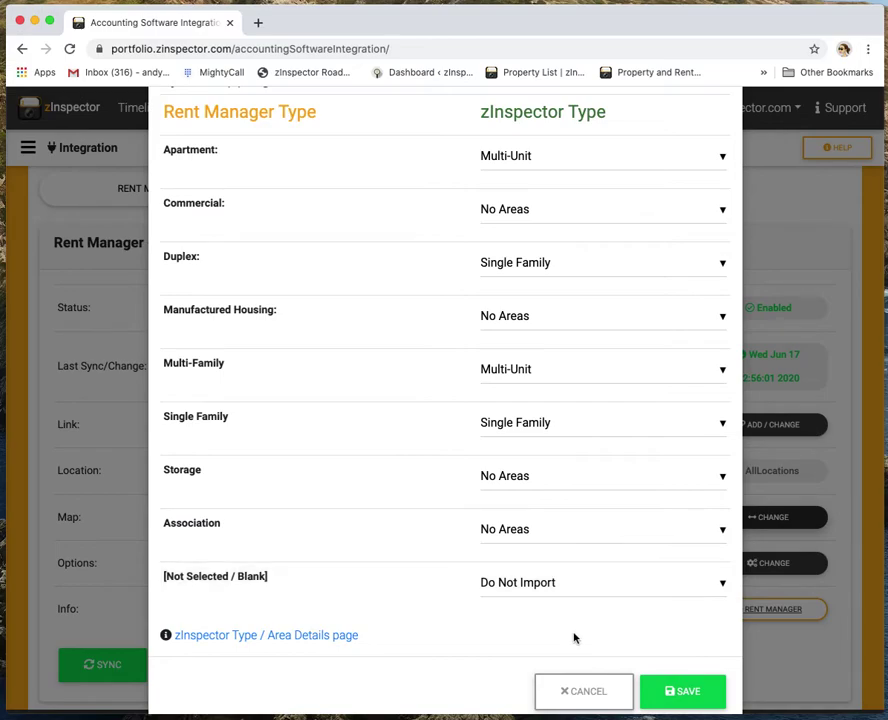
left_click(582, 690)
left_click(301, 669)
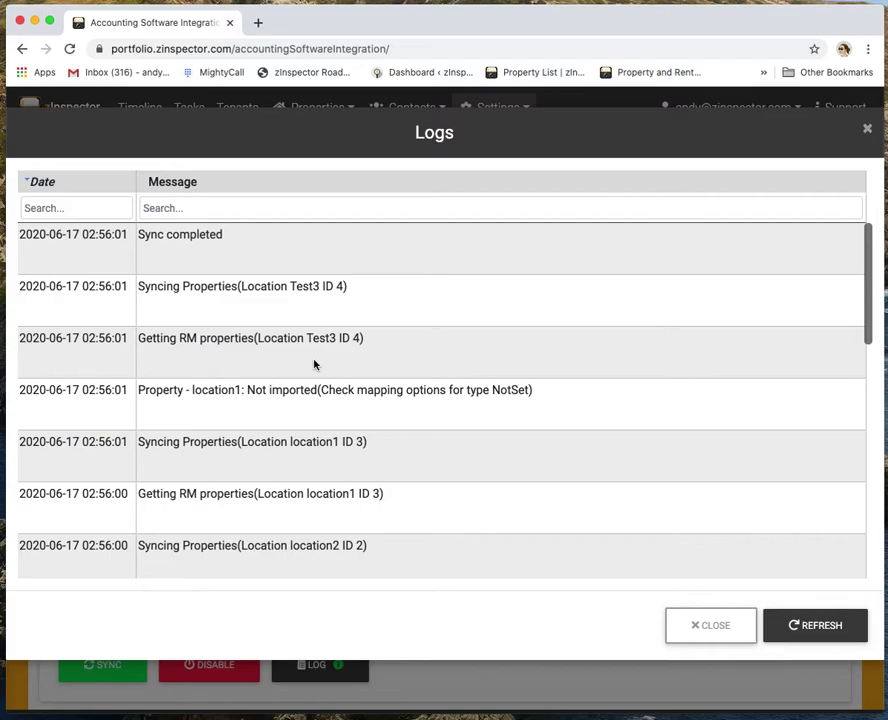
left_click(707, 632)
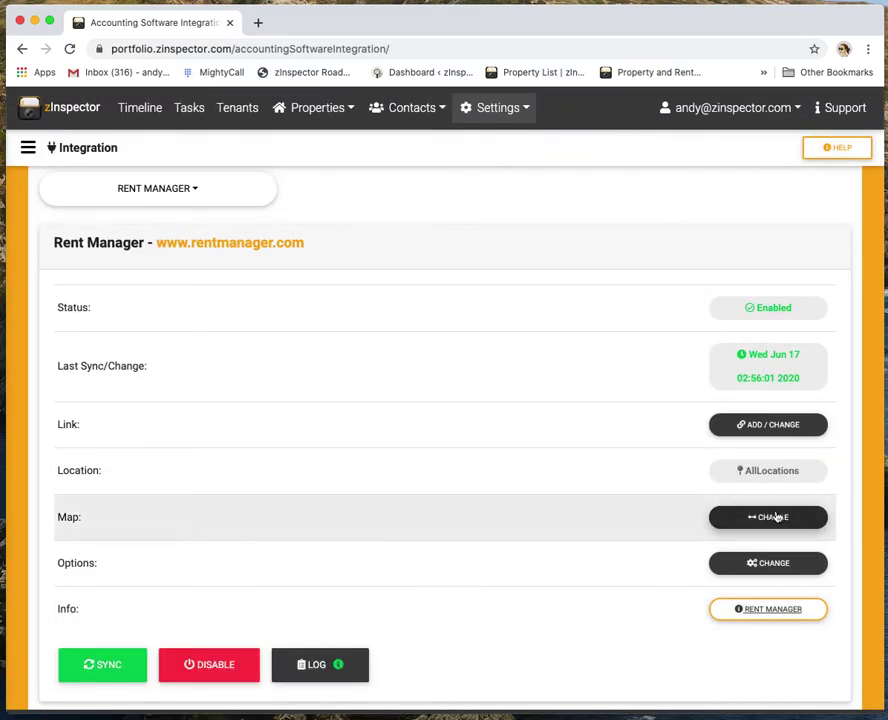
left_click(776, 516)
scroll(606, 545, "down", 3)
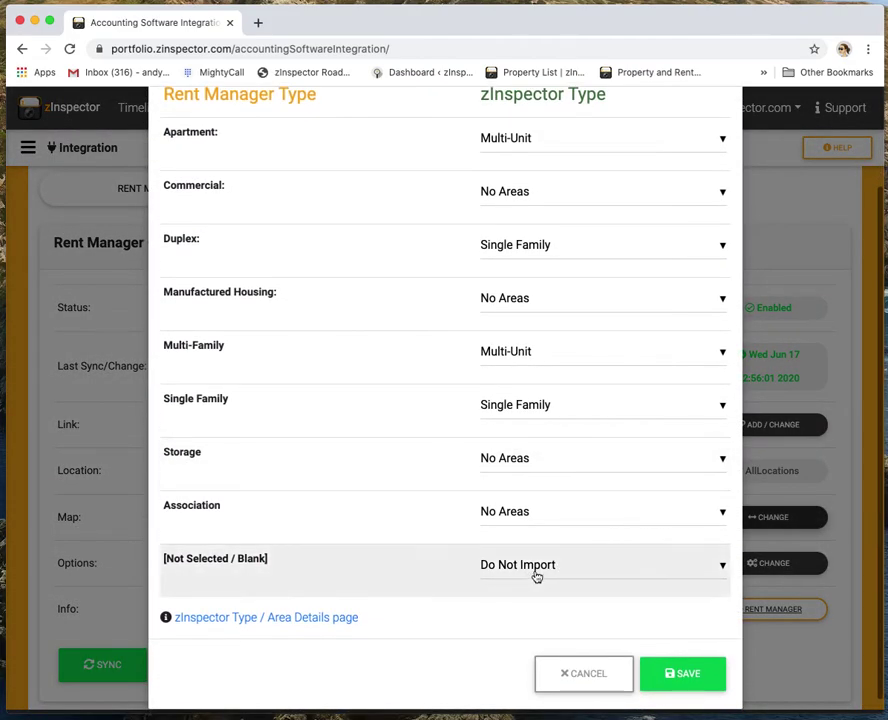
Try Single Family and Multi-Unit for [Not Selected / Blank], restore Do Not Import, and cancel the mapping
left_click(537, 577)
left_click(545, 599)
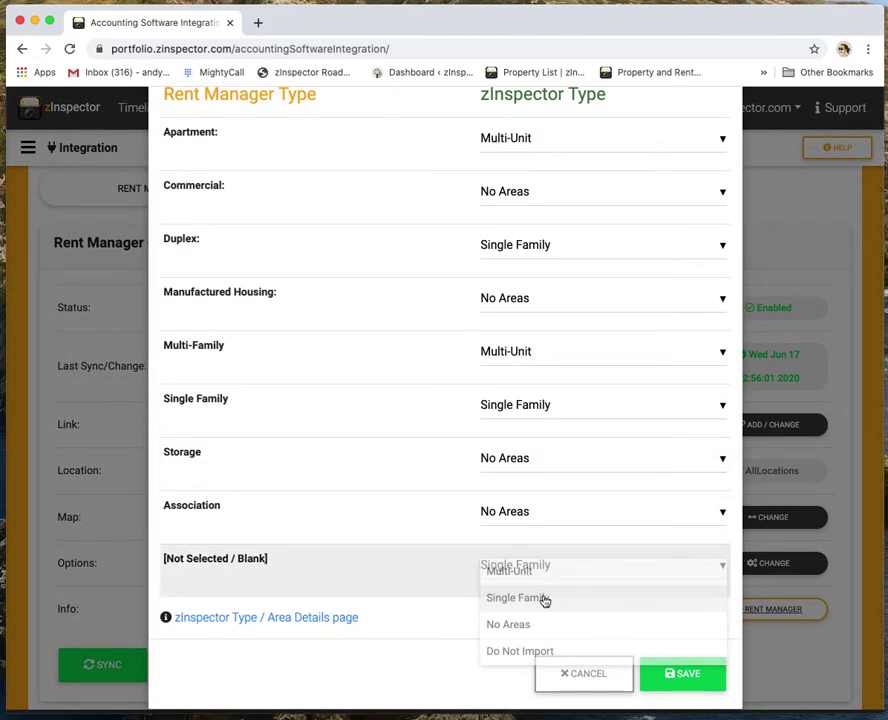
left_click(505, 567)
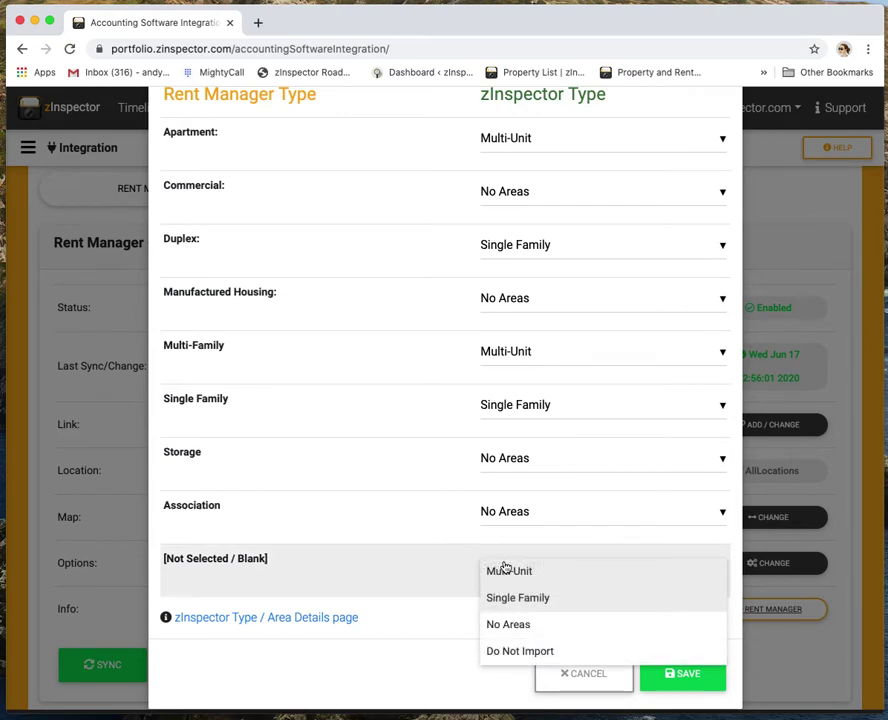
left_click(507, 571)
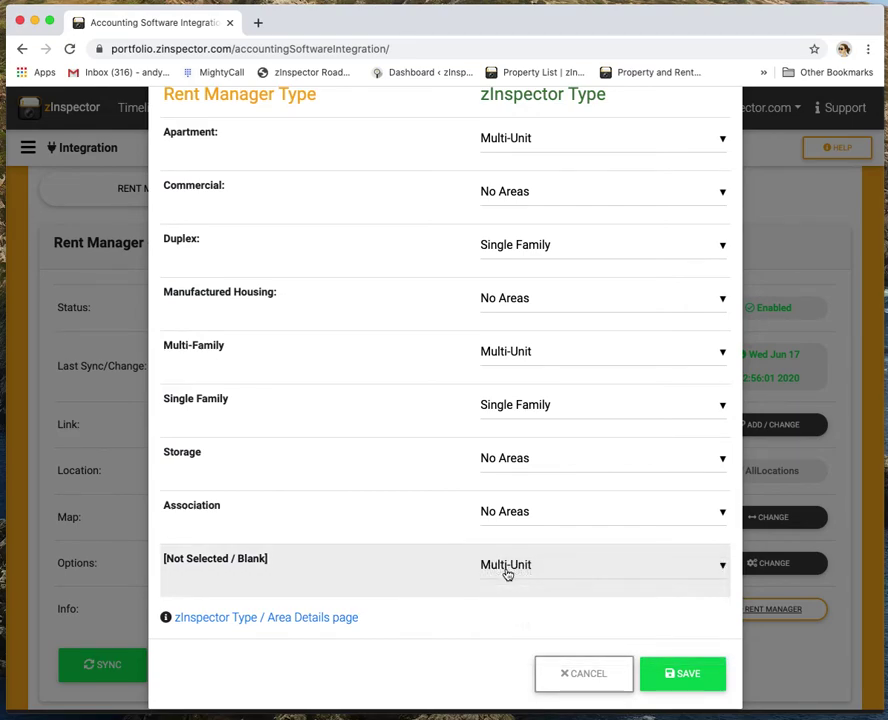
left_click(567, 571)
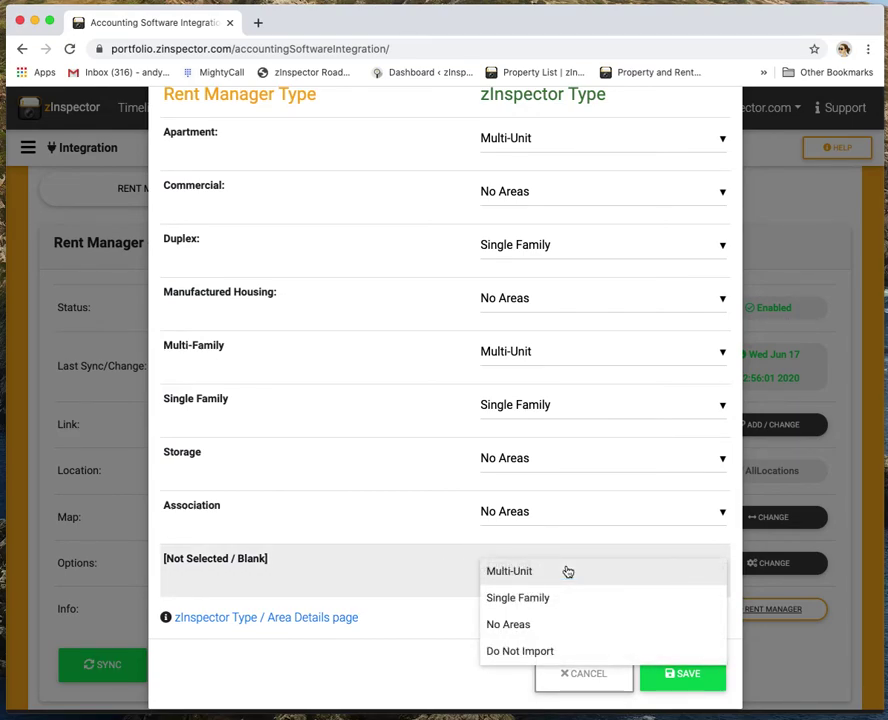
left_click(553, 650)
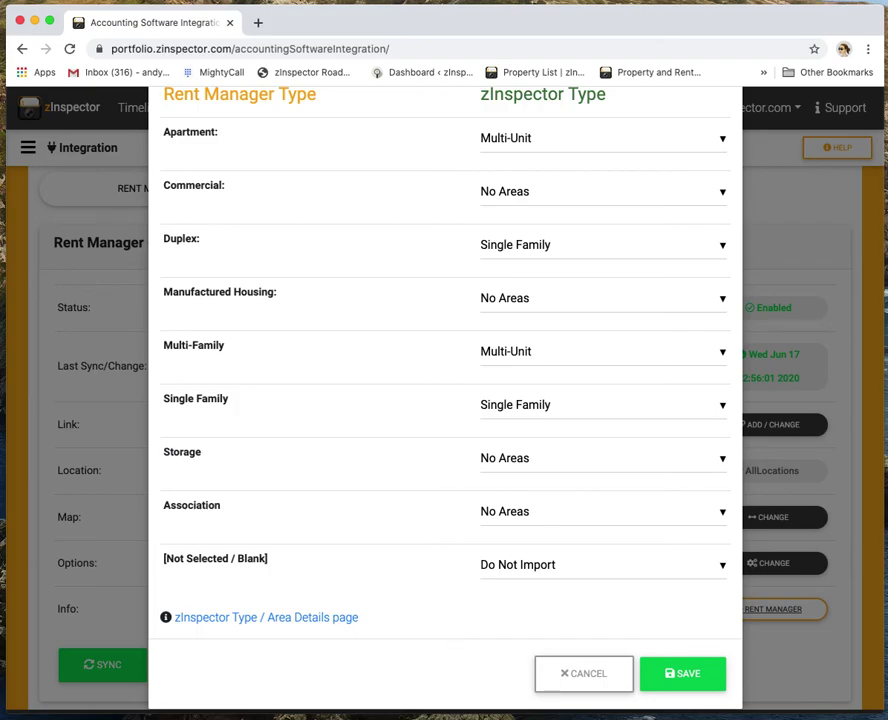
left_click(591, 682)
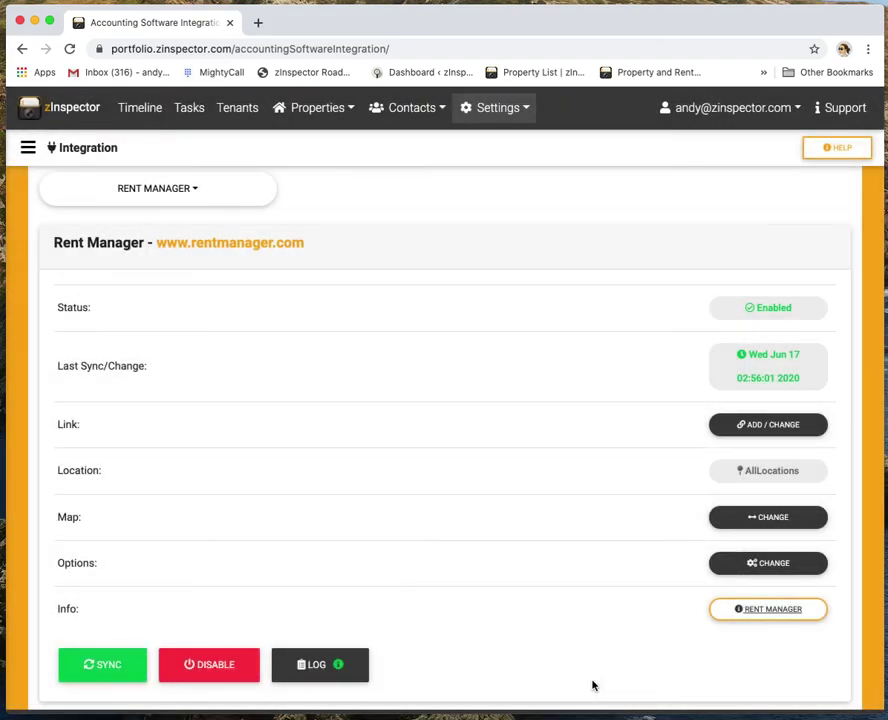